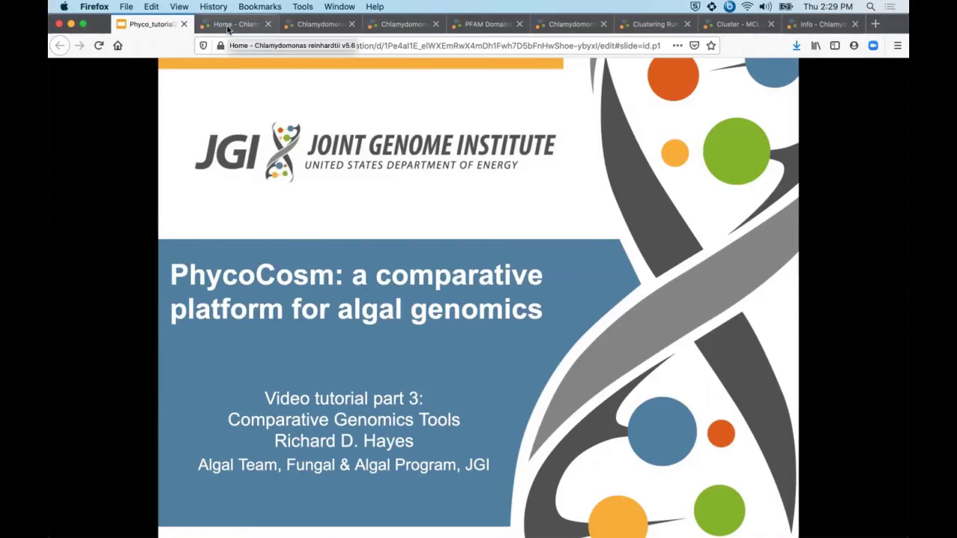
# Open the Chlamydomonas reinhardtii v5.6 synteny view and set the compared genome to Chlamydomonas incerta (Chlin1).
pyautogui.click(227, 26)
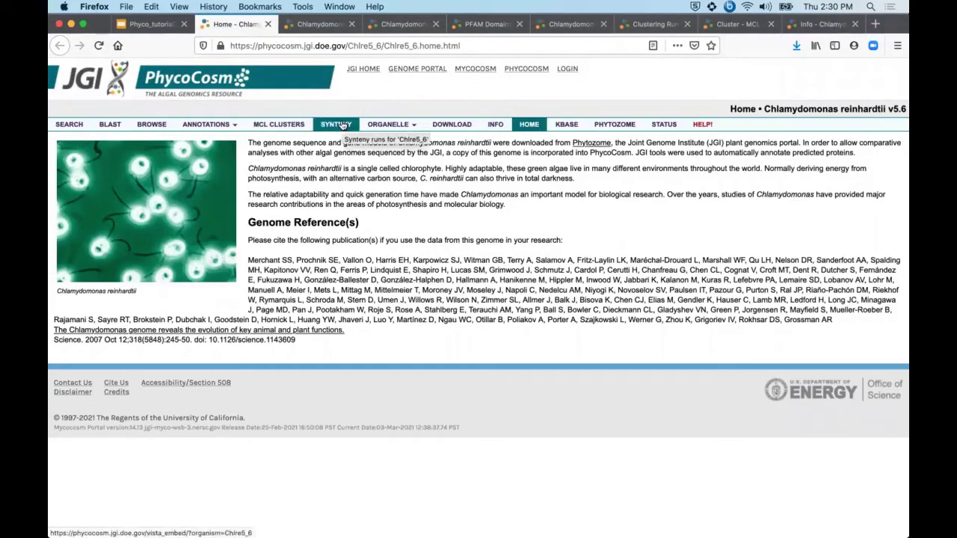
pyautogui.click(322, 24)
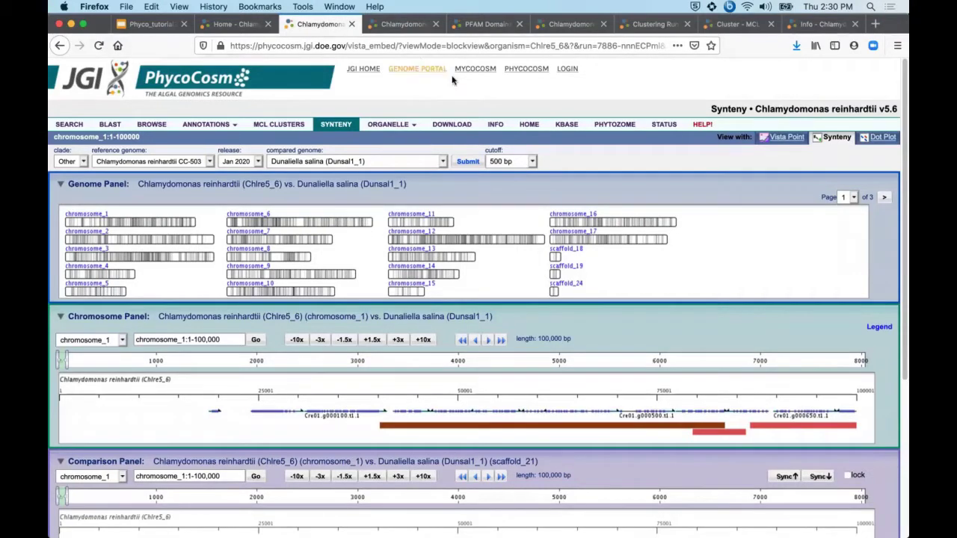
pyautogui.click(442, 161)
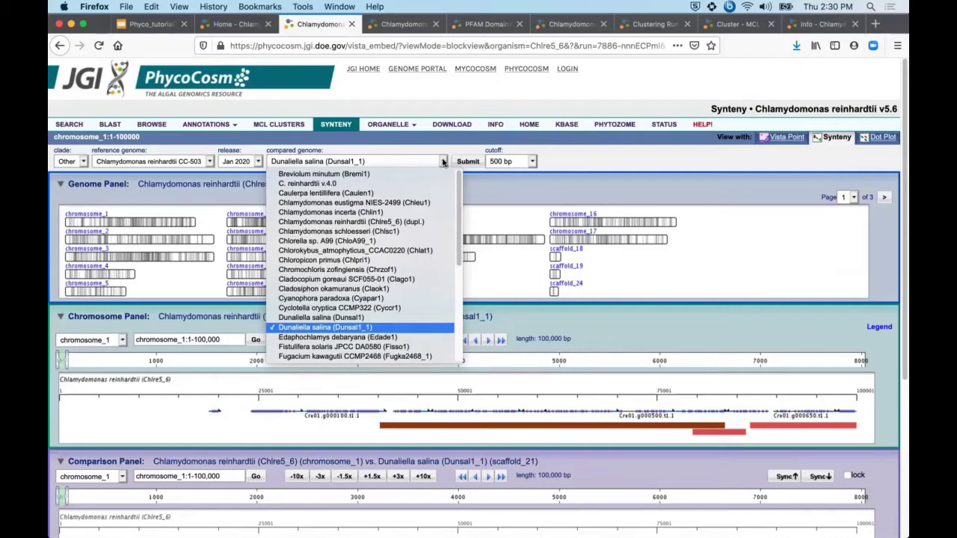
pyautogui.click(421, 213)
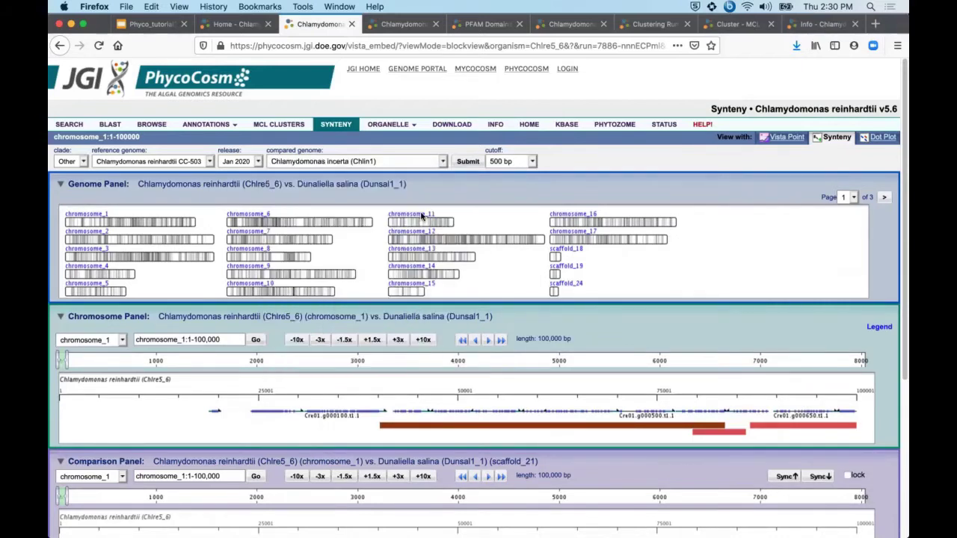
pyautogui.click(468, 162)
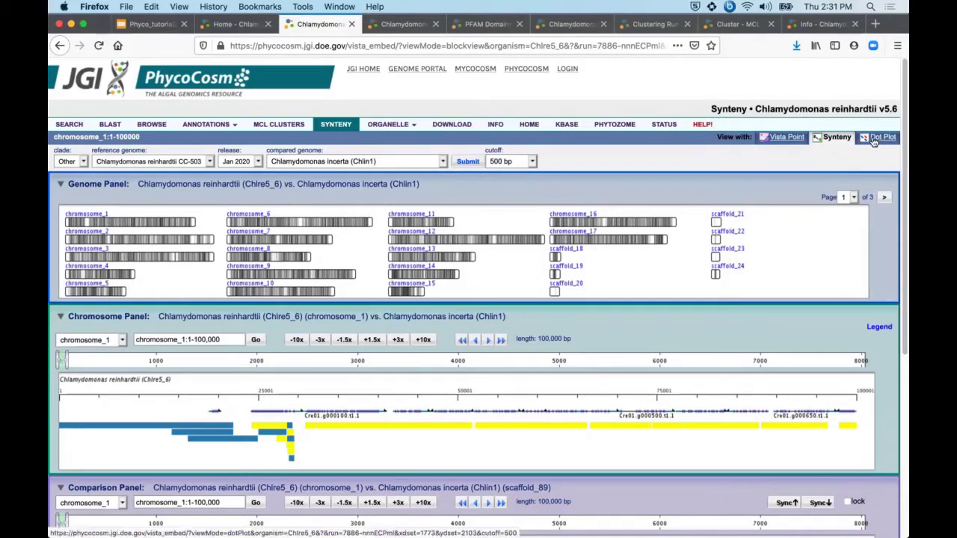
# Open the dot plot of the two genomes and zoom in on the diagonal at chromosome_16 and scaffold_5.
pyautogui.click(873, 141)
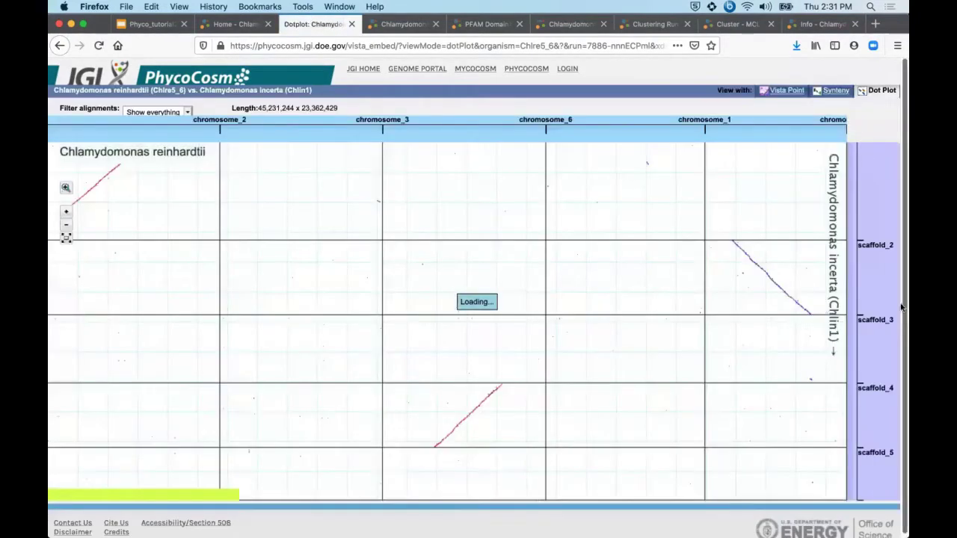
pyautogui.moveTo(771, 431); pyautogui.dragTo(294, 207)
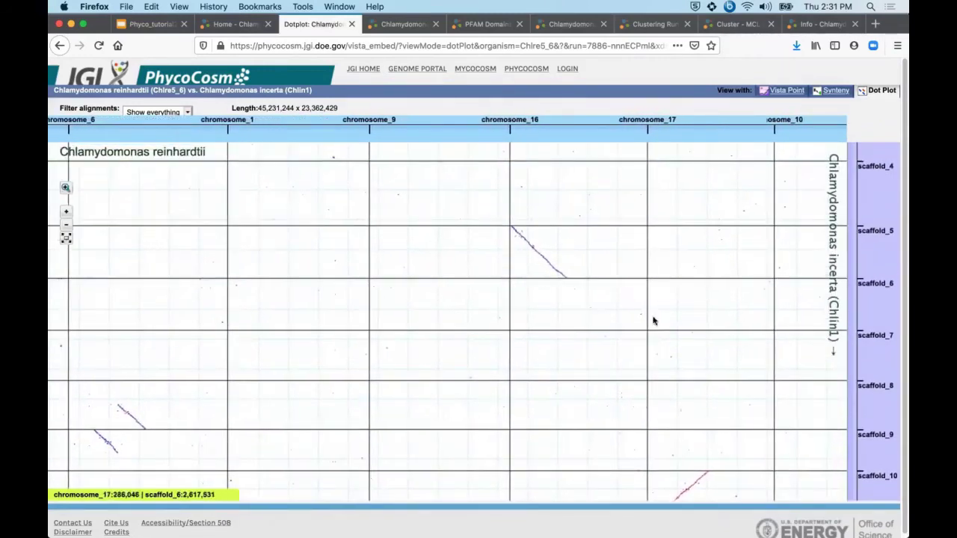
pyautogui.moveTo(702, 342); pyautogui.dragTo(377, 342)
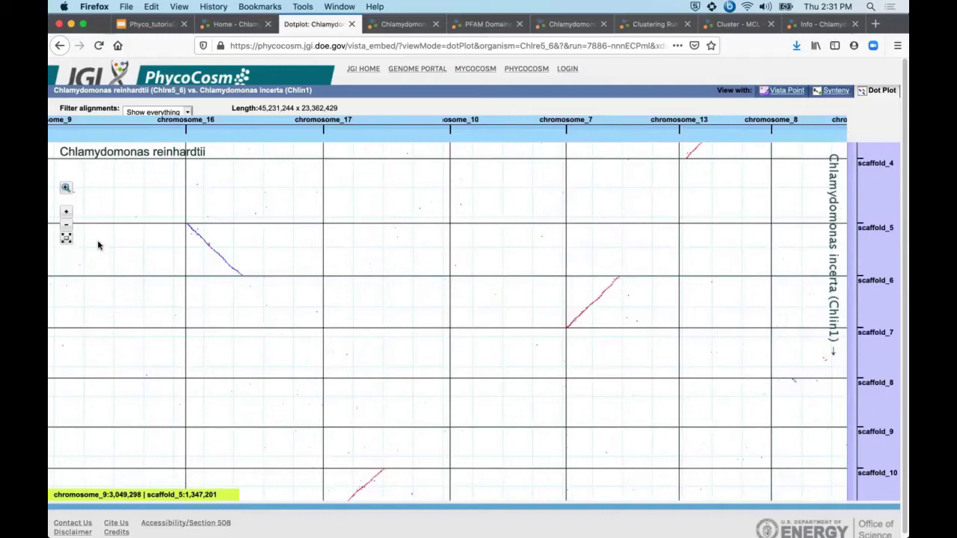
pyautogui.click(66, 188)
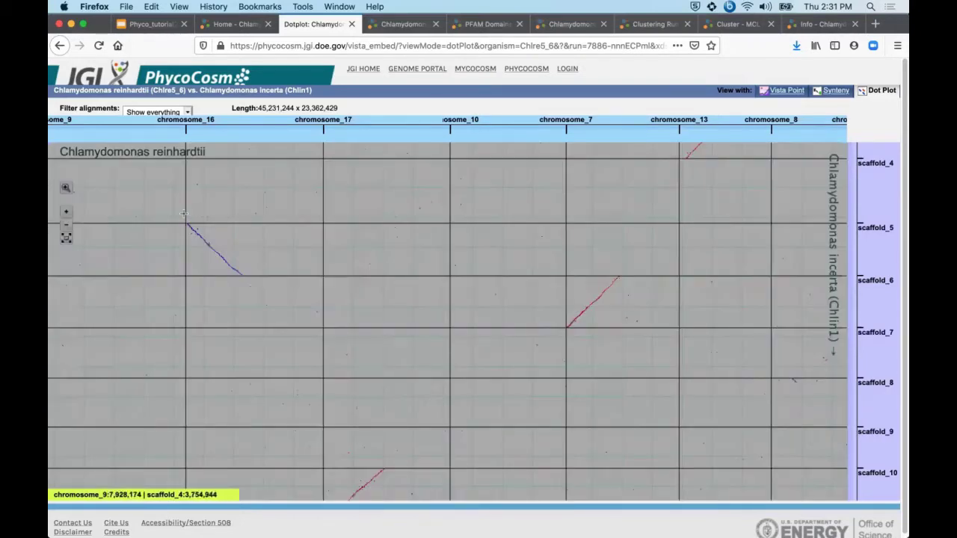
pyautogui.moveTo(185, 220); pyautogui.dragTo(212, 247)
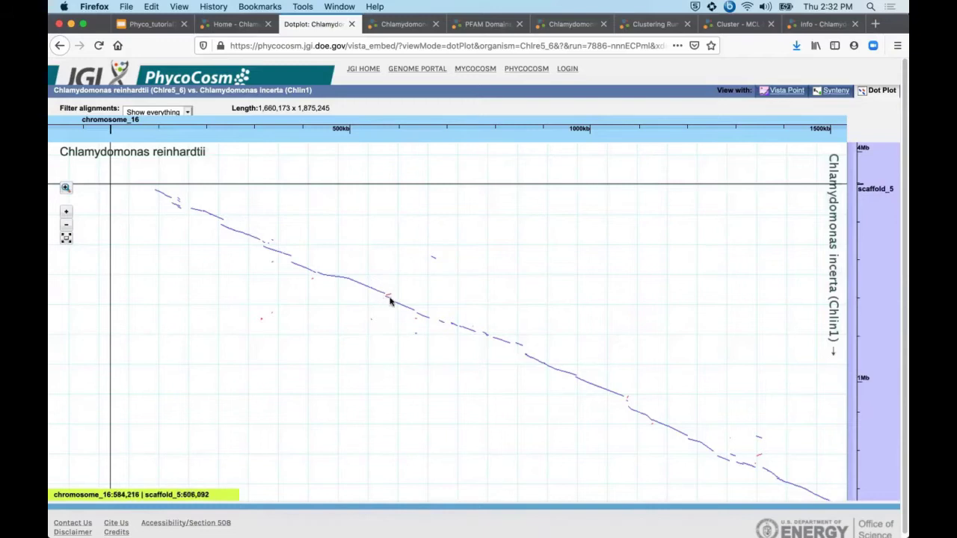
# Magnify the dot plot one more level, step back one level, and return to the full extent.
pyautogui.click(67, 213)
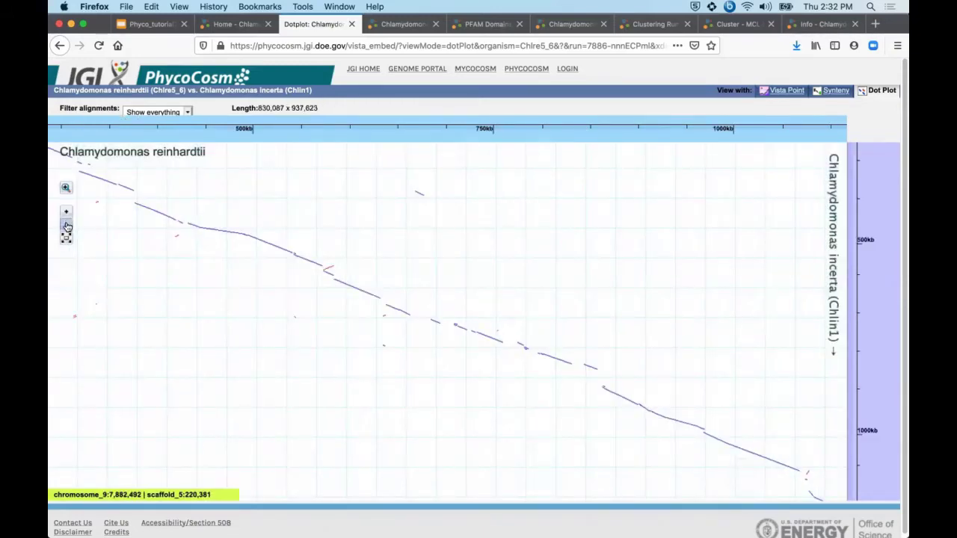
pyautogui.click(66, 225)
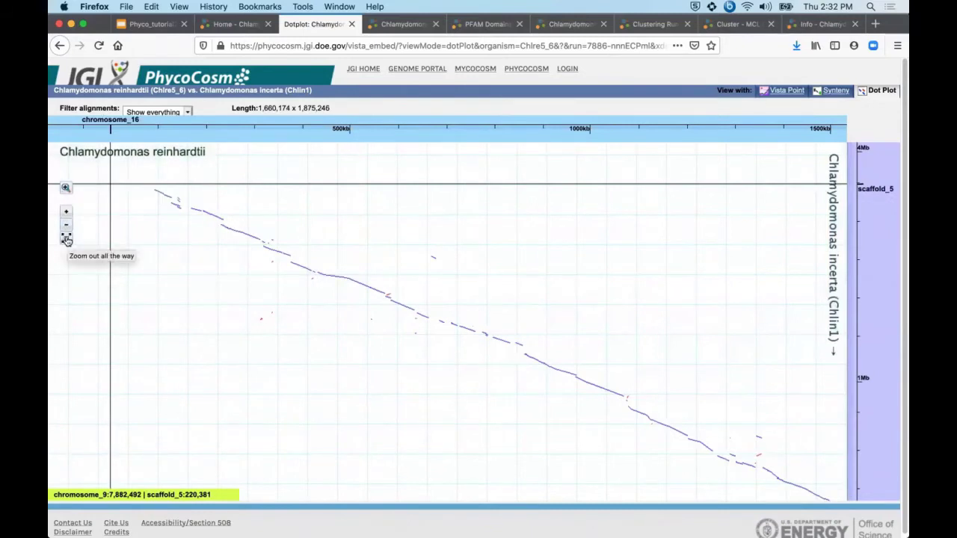
pyautogui.click(67, 239)
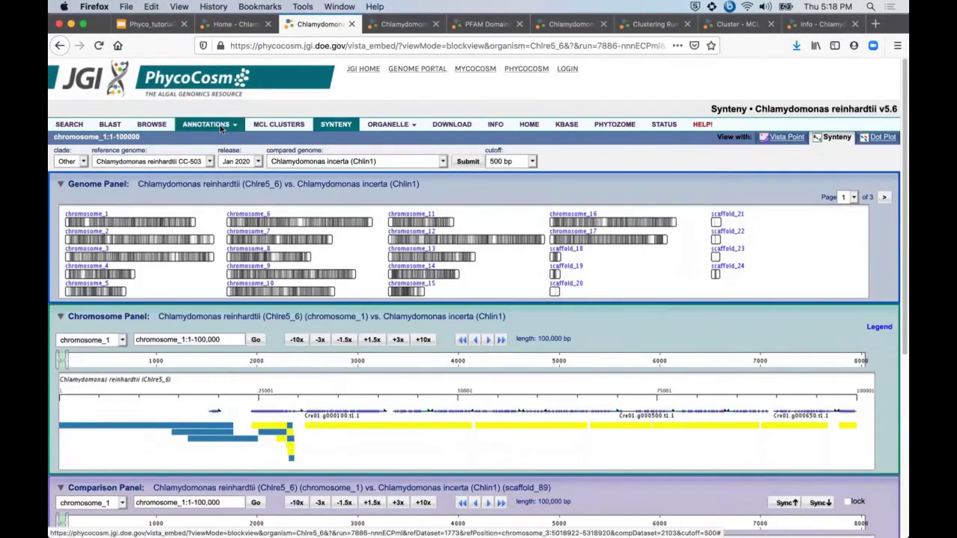
# Look over the annotation types, open the Gene Ontology comparison table and show its text search field choices.
pyautogui.moveTo(220, 125)
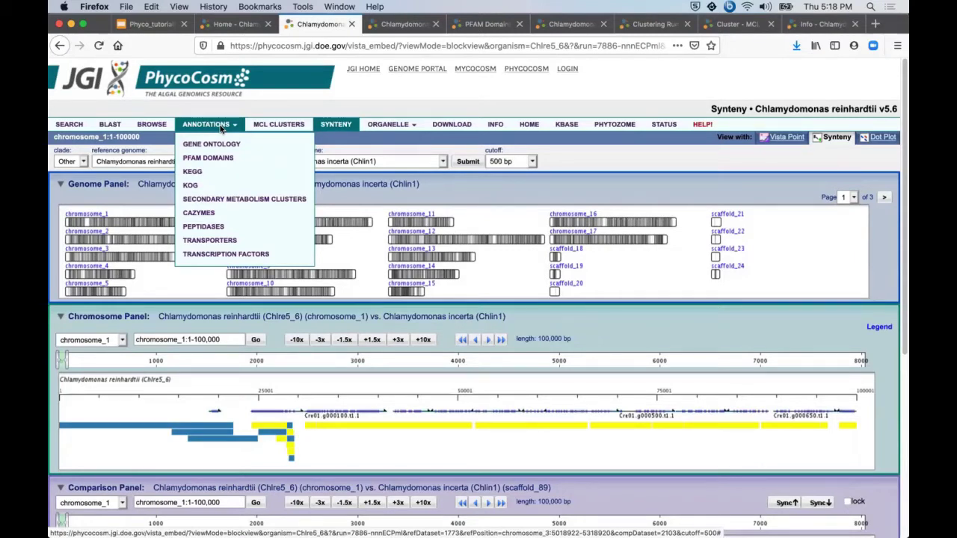
pyautogui.click(396, 24)
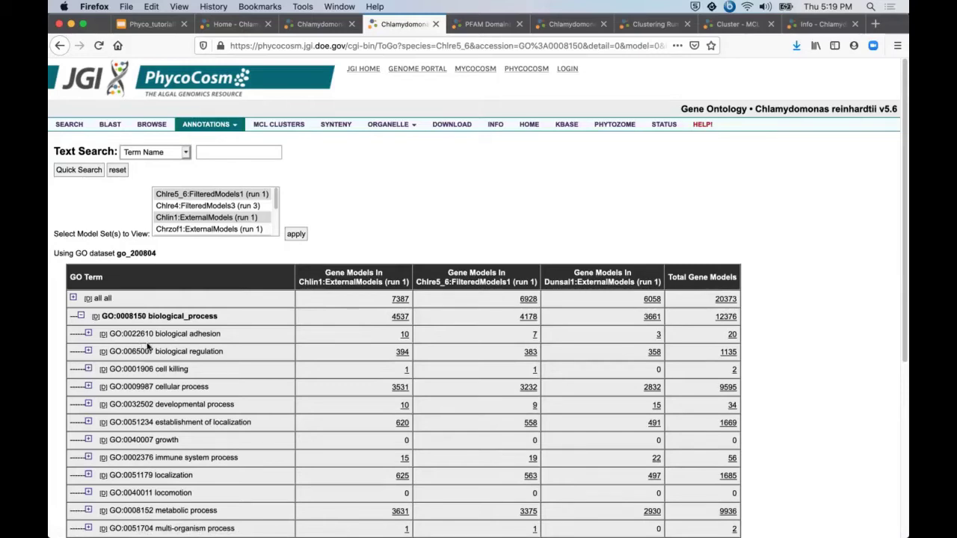
pyautogui.click(186, 153)
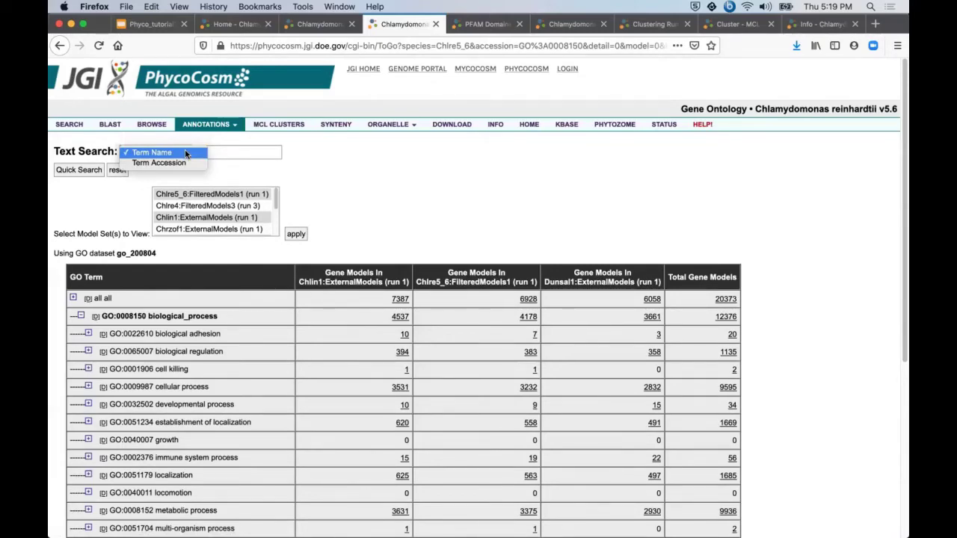
# Open the Chlre5_6 protein list for PFAM domain PF00005 and display domains instead of gene models.
pyautogui.click(488, 25)
pyautogui.click(488, 25)
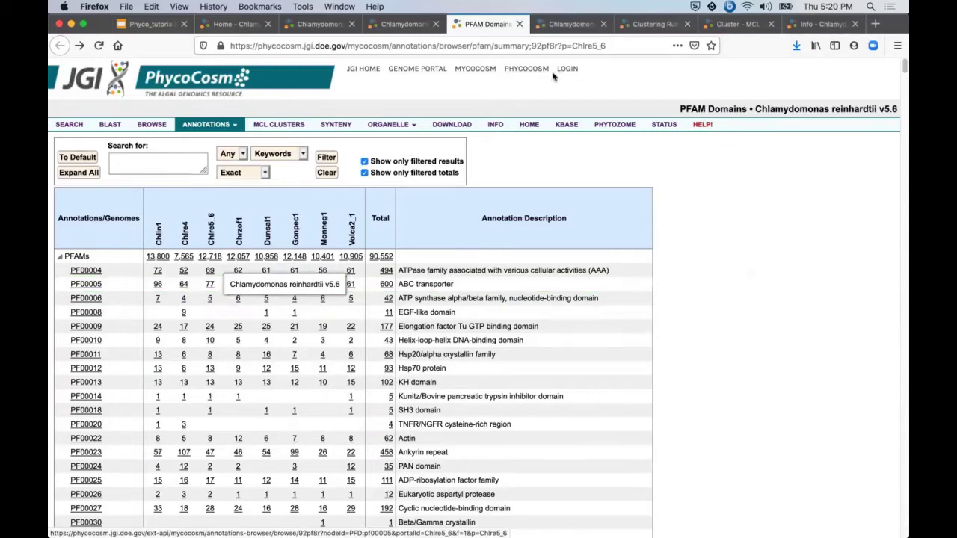
pyautogui.click(211, 289)
pyautogui.click(573, 24)
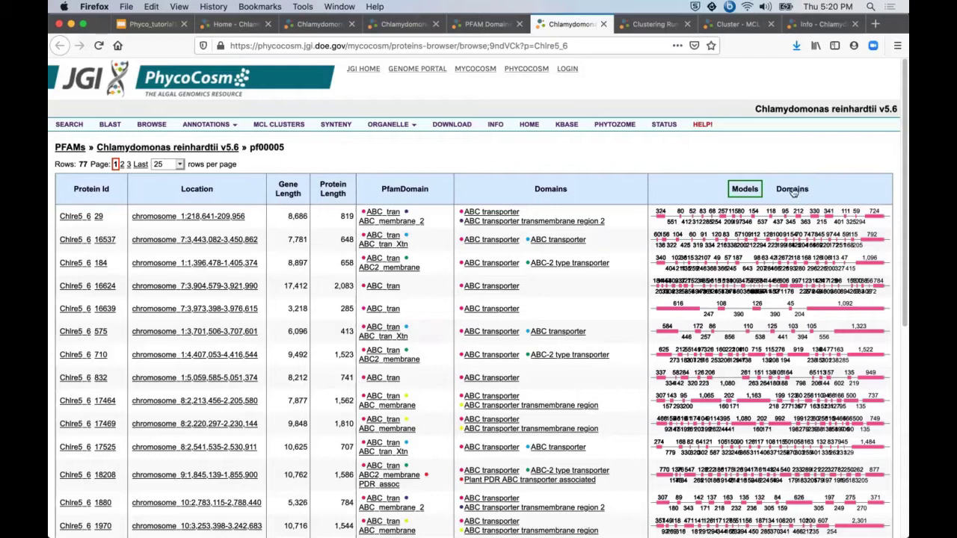
pyautogui.click(794, 190)
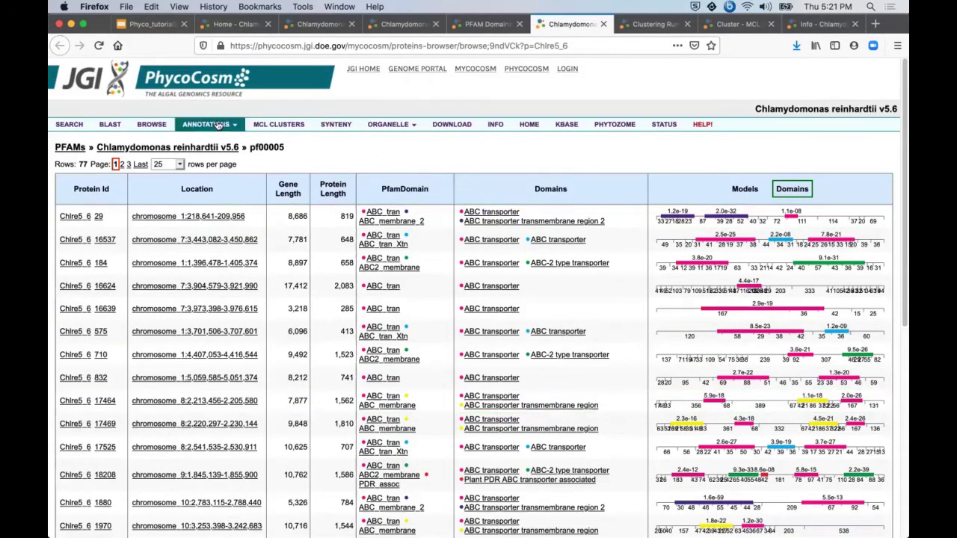
# Open the Chlamydomonas reinhardtii v5.6 downloads, continuing in the logged-in Chrome session, and expand the entire file tree.
pyautogui.moveTo(218, 125)
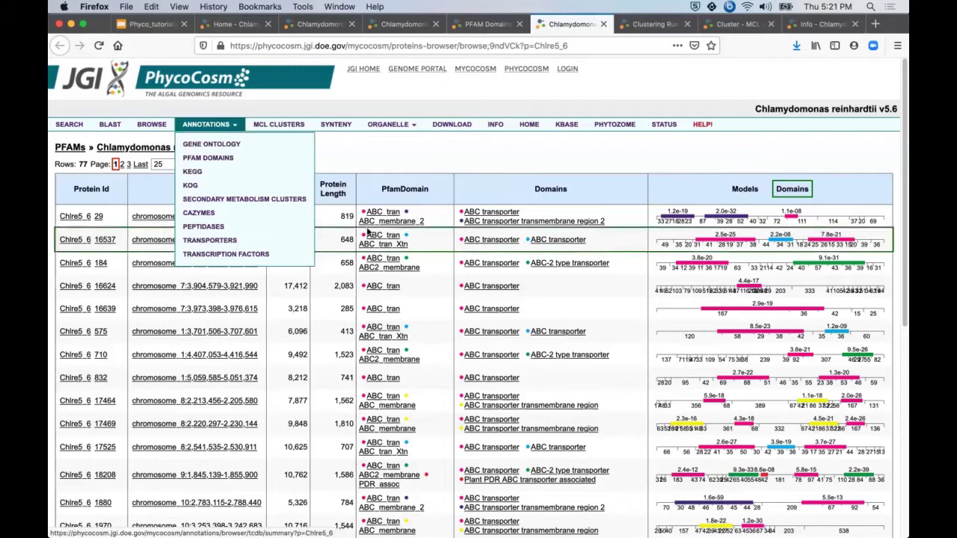
pyautogui.click(453, 125)
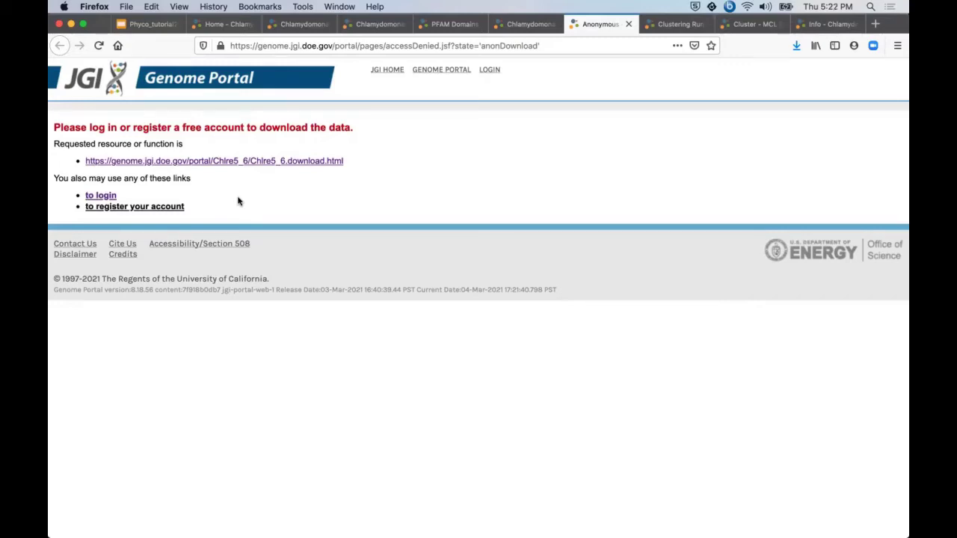
pyautogui.press('super+Tab')
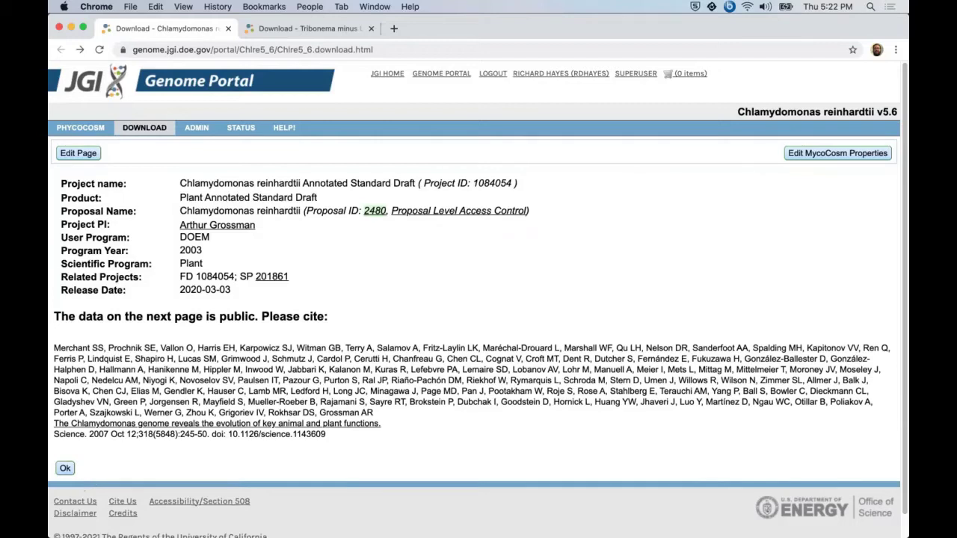
pyautogui.click(64, 469)
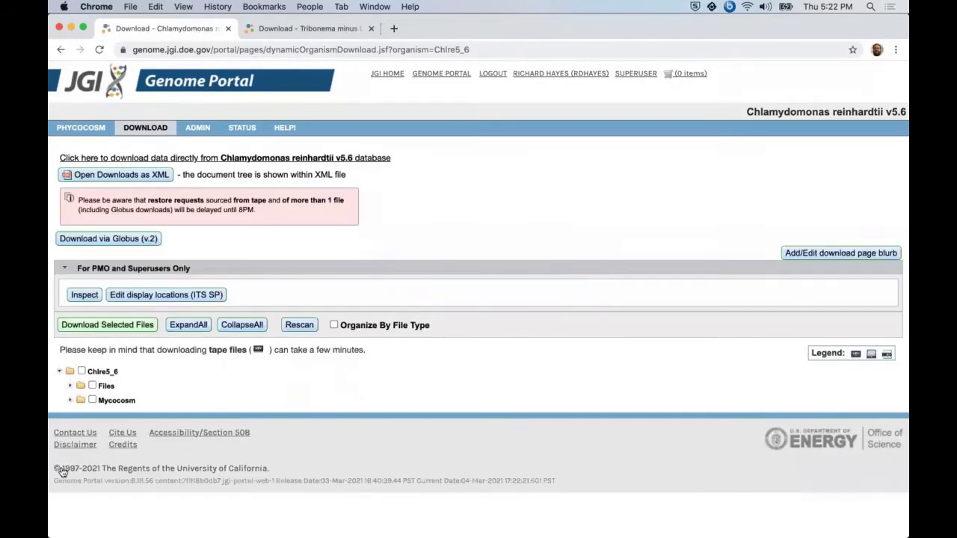
pyautogui.click(188, 325)
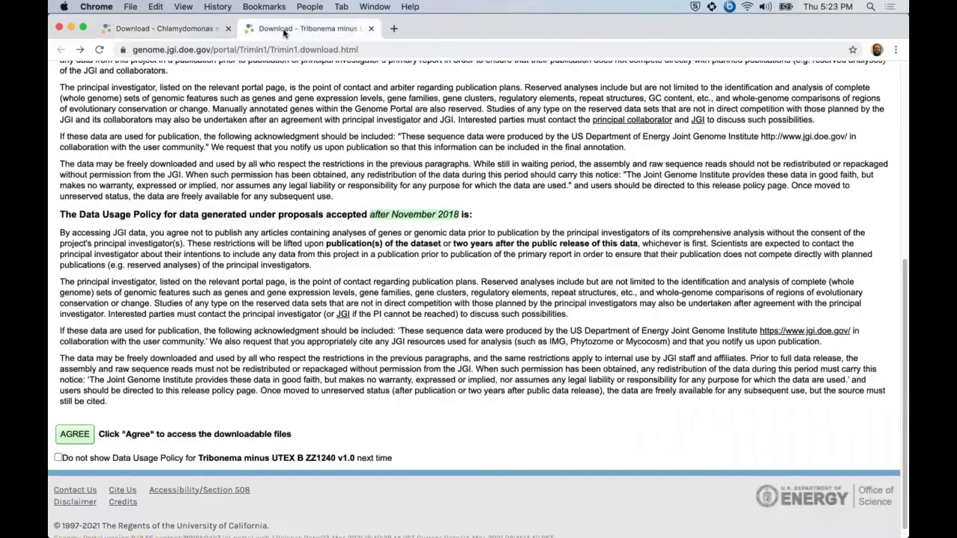
# Review and accept the data usage policy for Tribonema minus UTEX B ZZ1240 v1.0 and expand its whole download tree.
pyautogui.scroll(15, 314, 157)
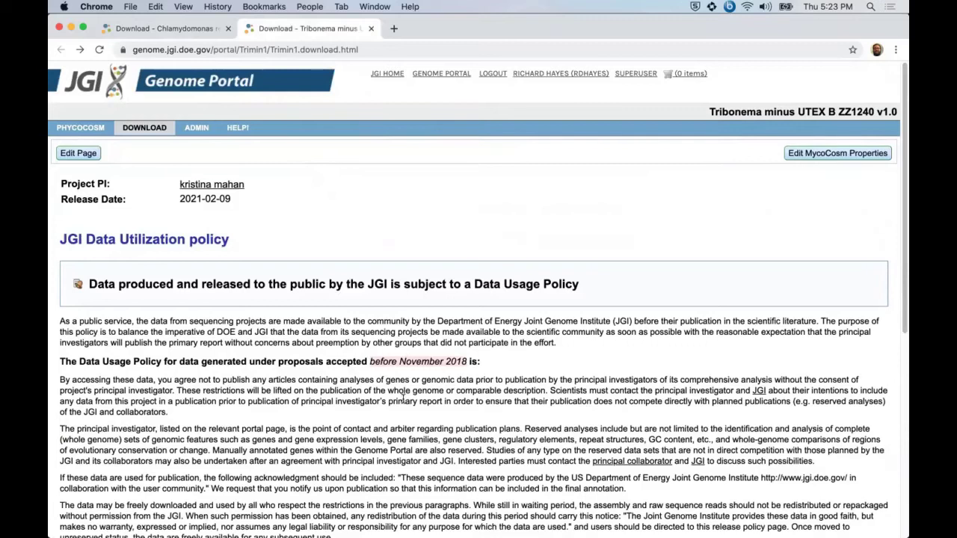
pyautogui.scroll(-3, 403, 400)
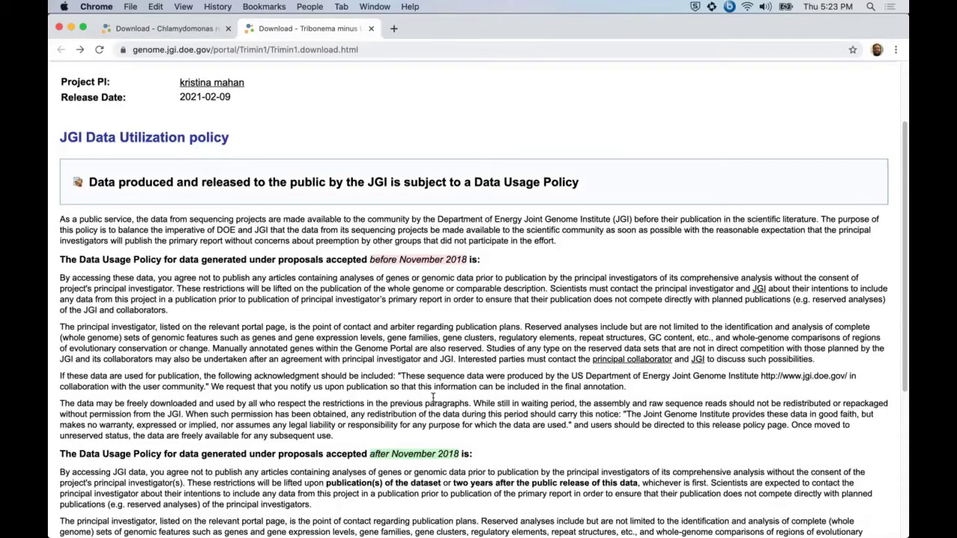
pyautogui.scroll(-7, 432, 397)
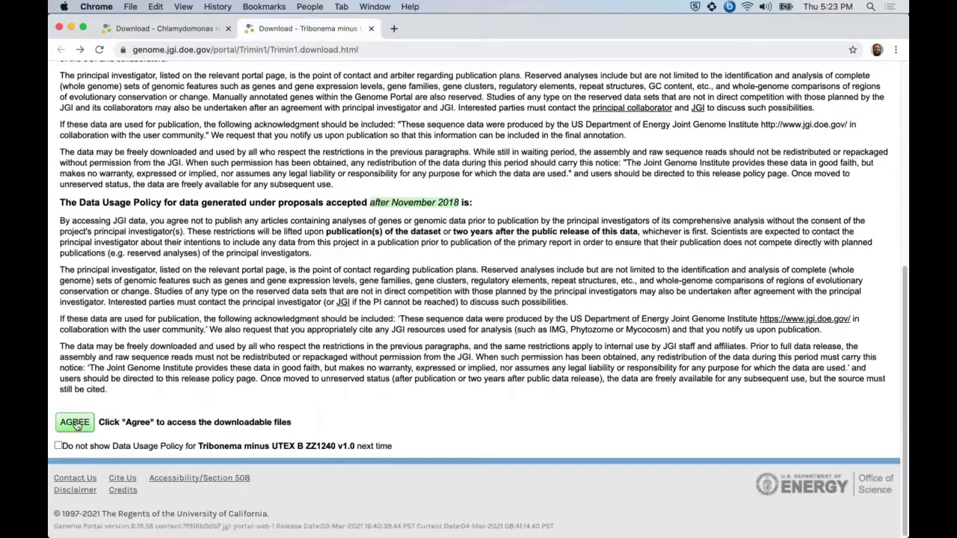
pyautogui.click(76, 423)
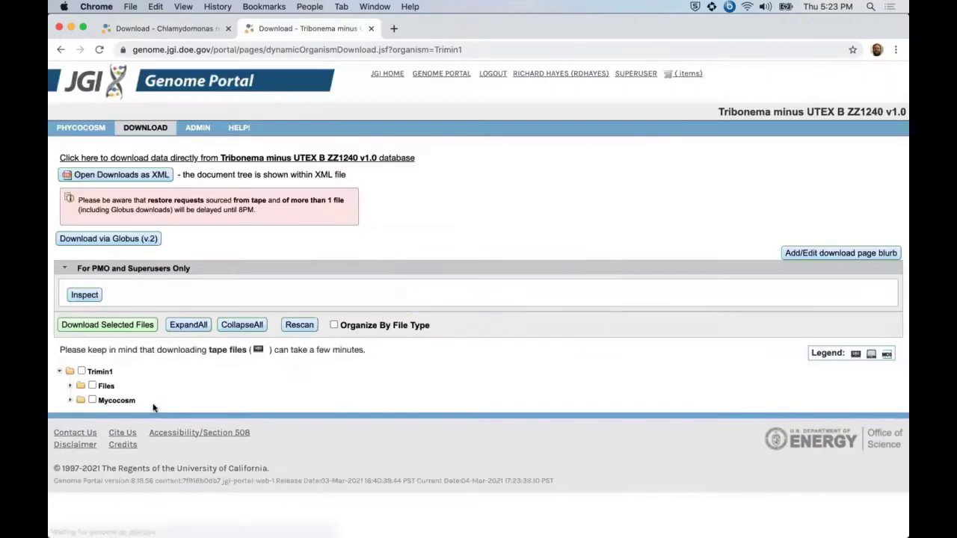
pyautogui.click(174, 325)
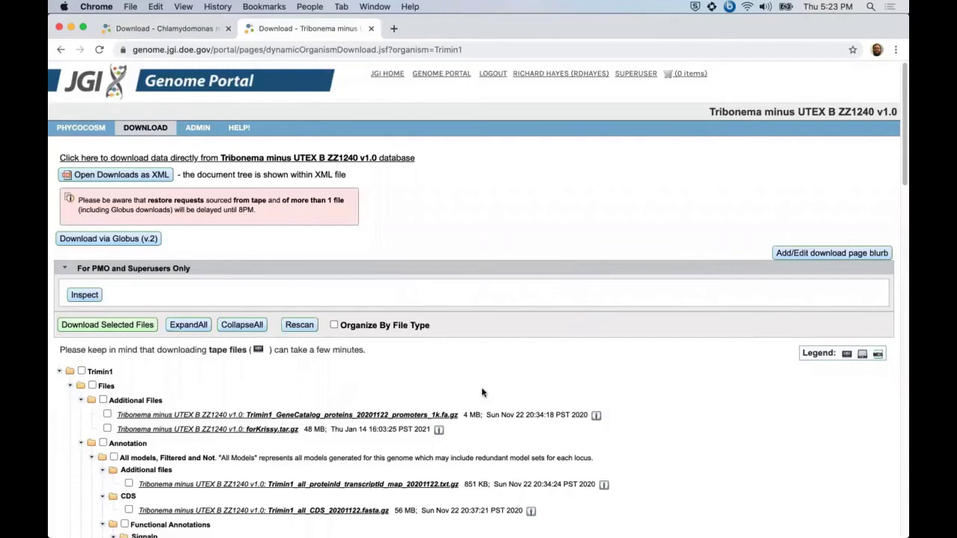
pyautogui.scroll(-5, 463, 423)
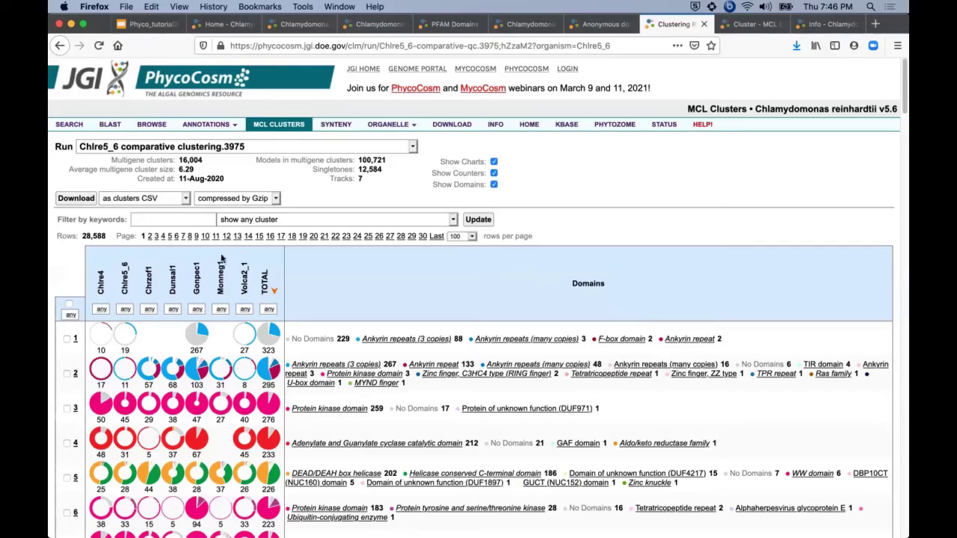
# Sort the MCL clusters in Firefox by the Chlre5_6 column and filter that genome to =0 members.
pyautogui.click(127, 290)
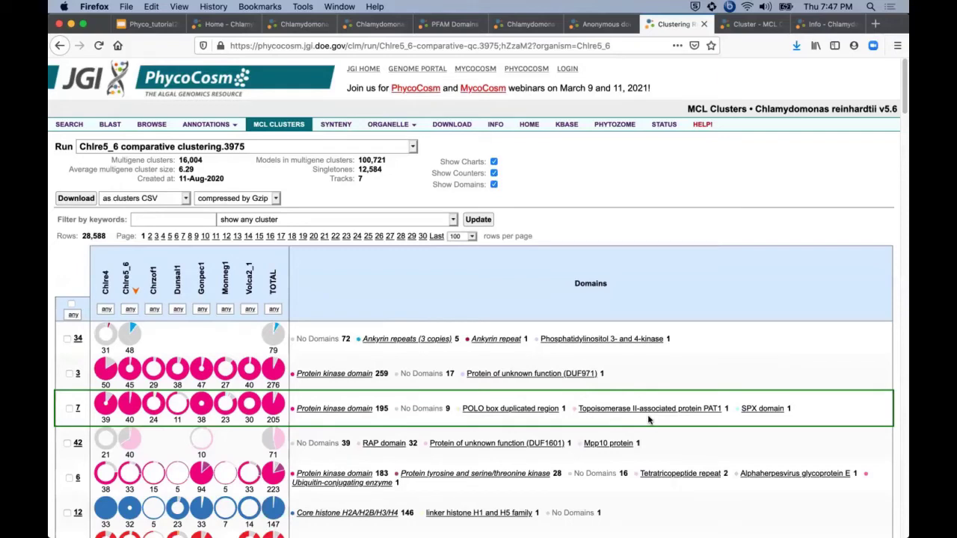
pyautogui.moveTo(198, 365)
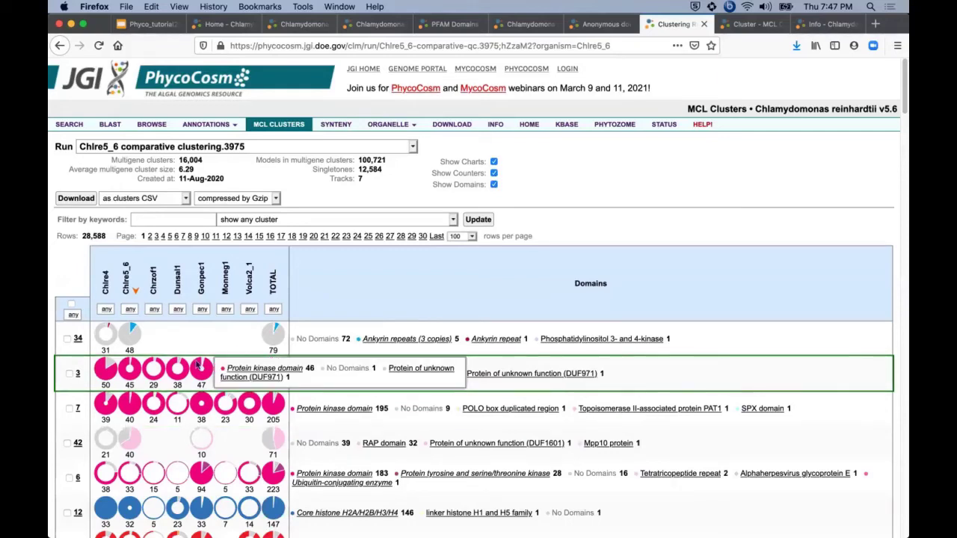
pyautogui.click(131, 309)
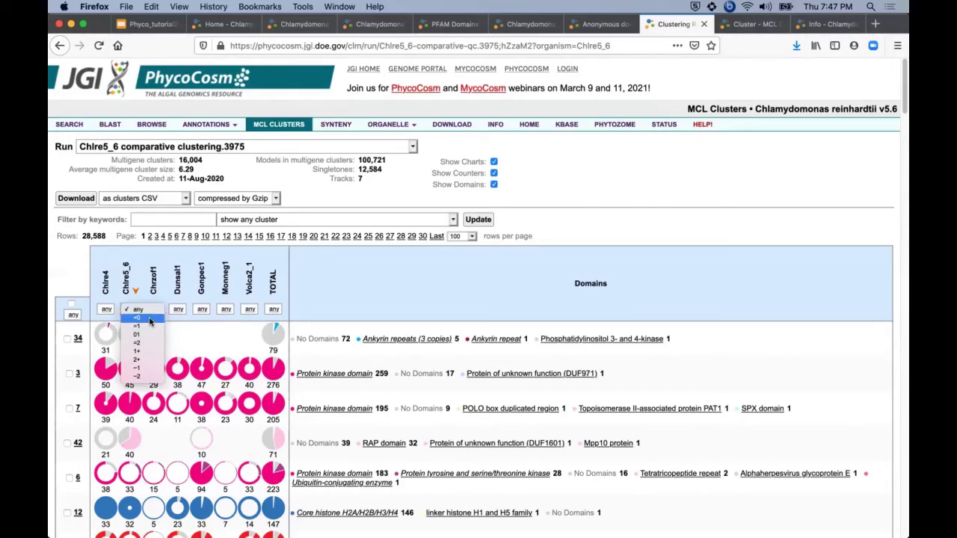
pyautogui.click(149, 318)
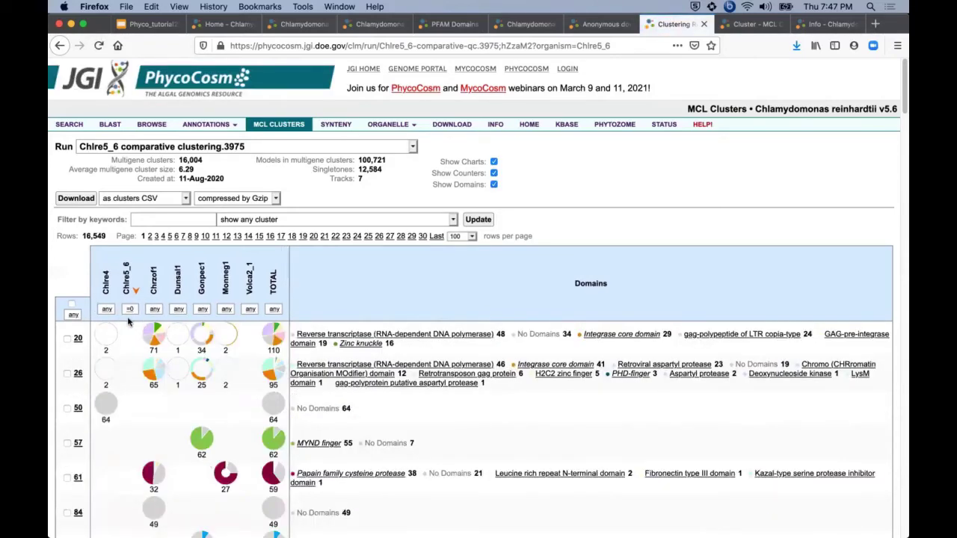
# Set the member filter of all genomes to =0, with Chlre5_6 back at any, to isolate clusters found only in Chlre5_6.
pyautogui.click(73, 314)
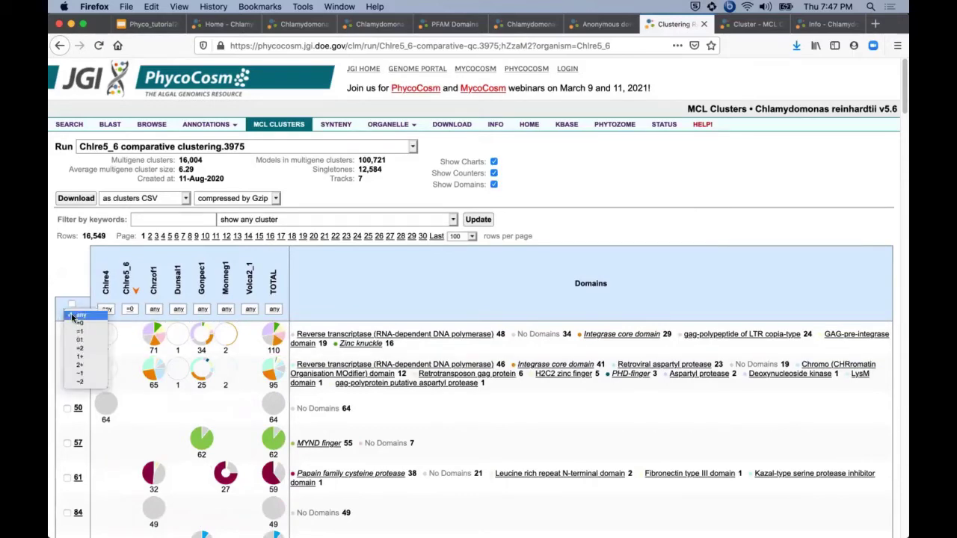
pyautogui.click(79, 323)
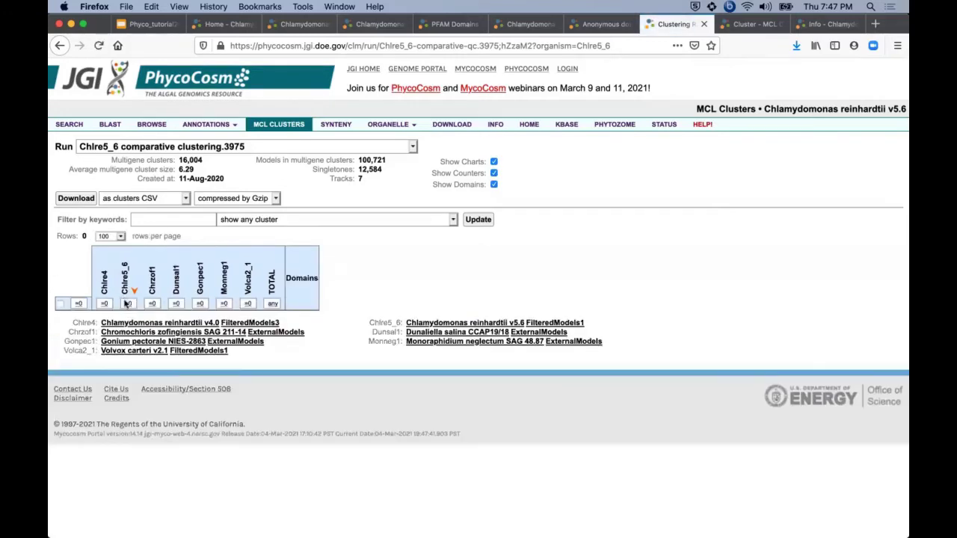
pyautogui.click(130, 304)
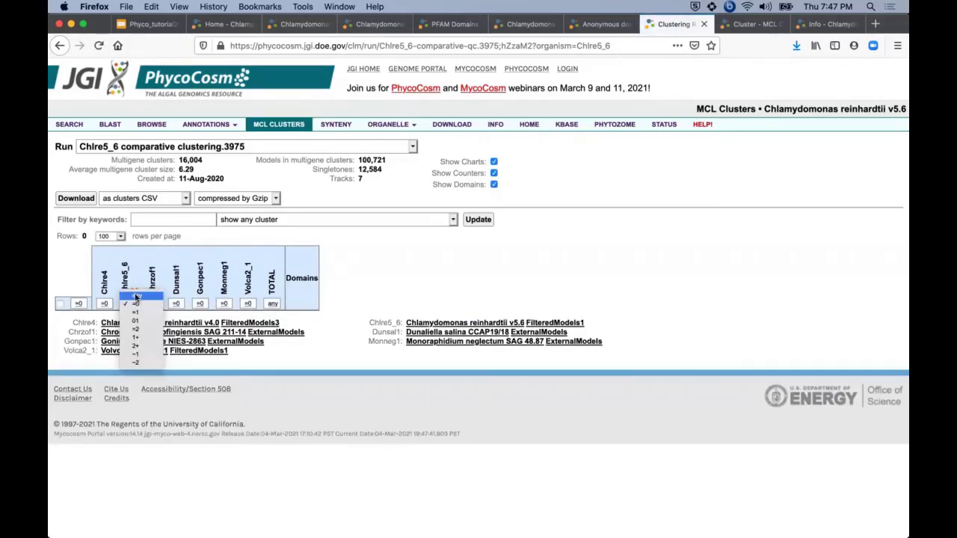
pyautogui.click(136, 297)
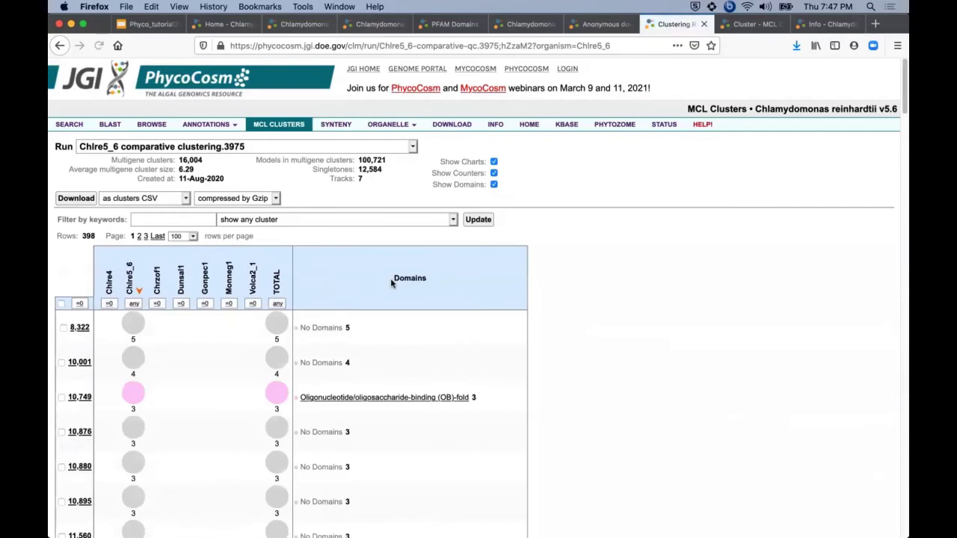
pyautogui.moveTo(136, 328)
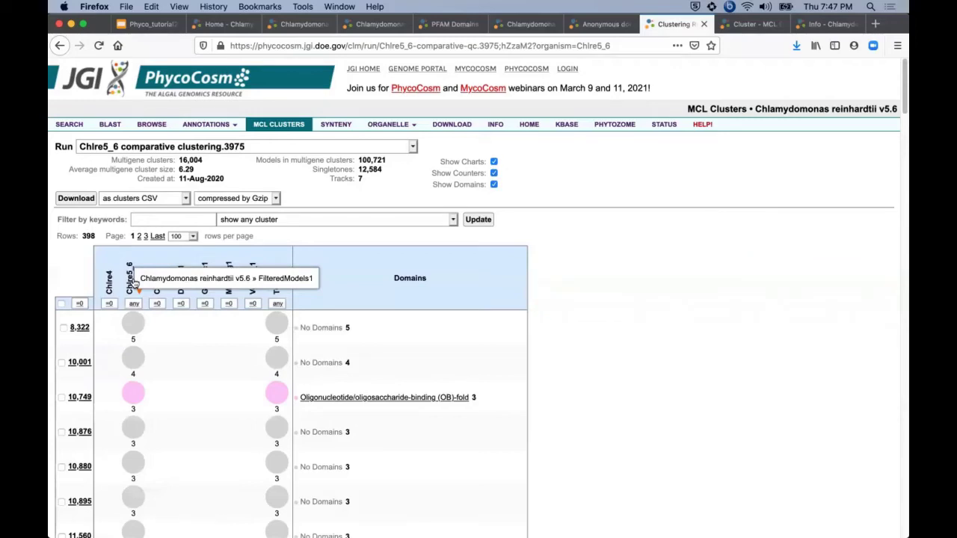
# Reset the member filter of all genomes to any and filter the MCL clusters by the keyword PF00225.
pyautogui.click(79, 303)
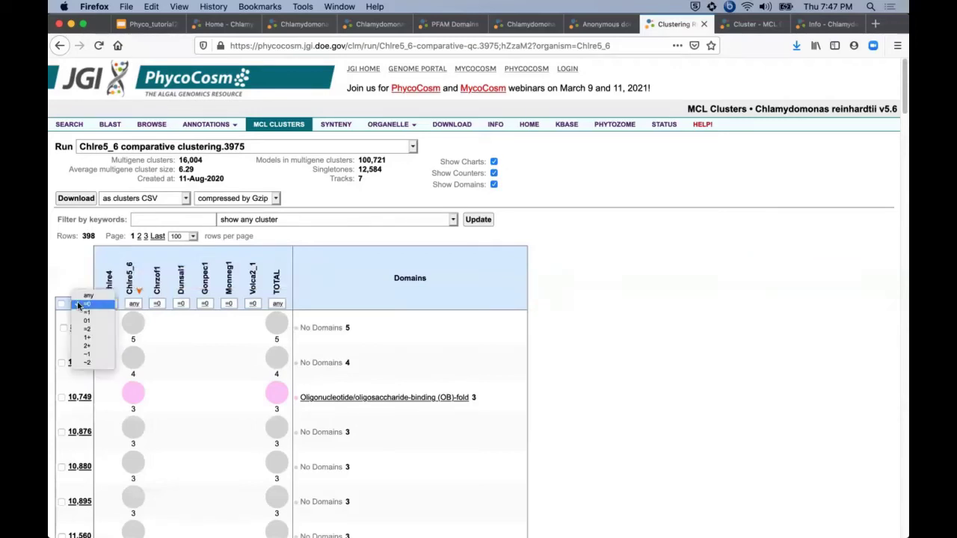
pyautogui.click(86, 299)
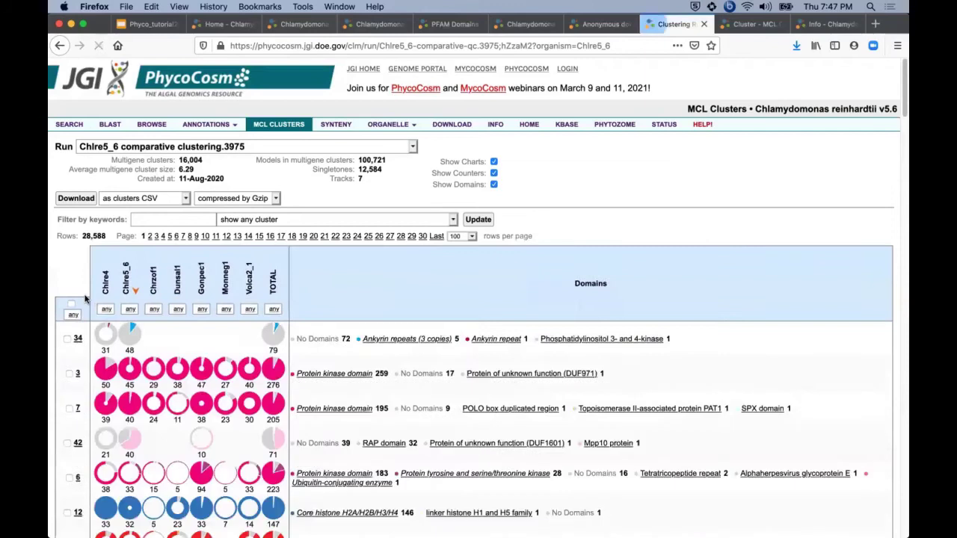
pyautogui.click(150, 219)
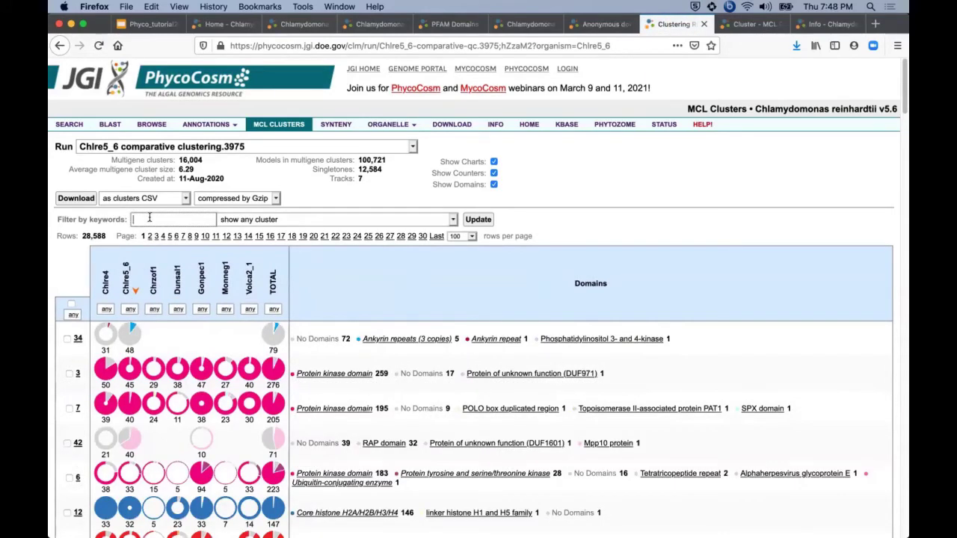
pyautogui.write('PF00225')
pyautogui.click(481, 222)
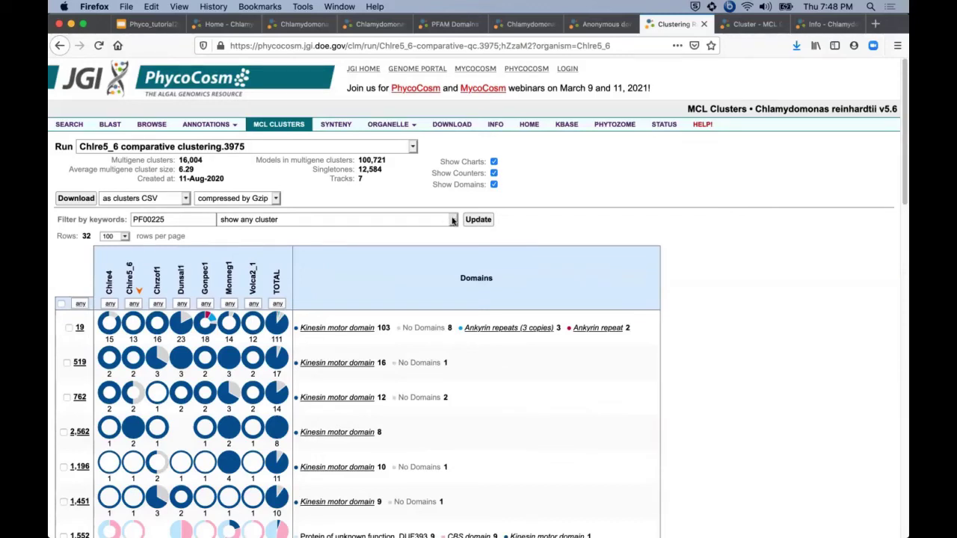
# Review the same-gene-number display options, keep "show any cluster", and look through the filtered kinesin clusters to cluster 1859.
pyautogui.click(453, 220)
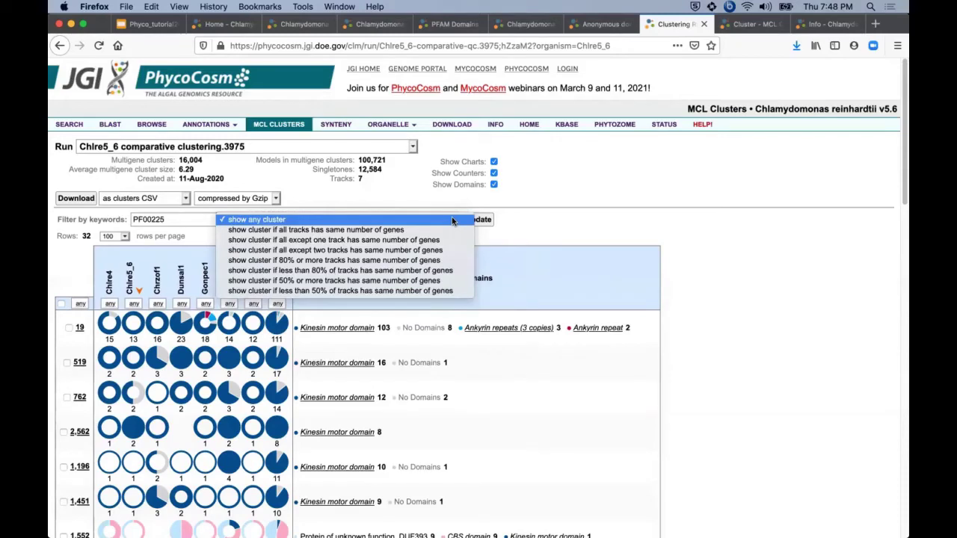
pyautogui.click(452, 219)
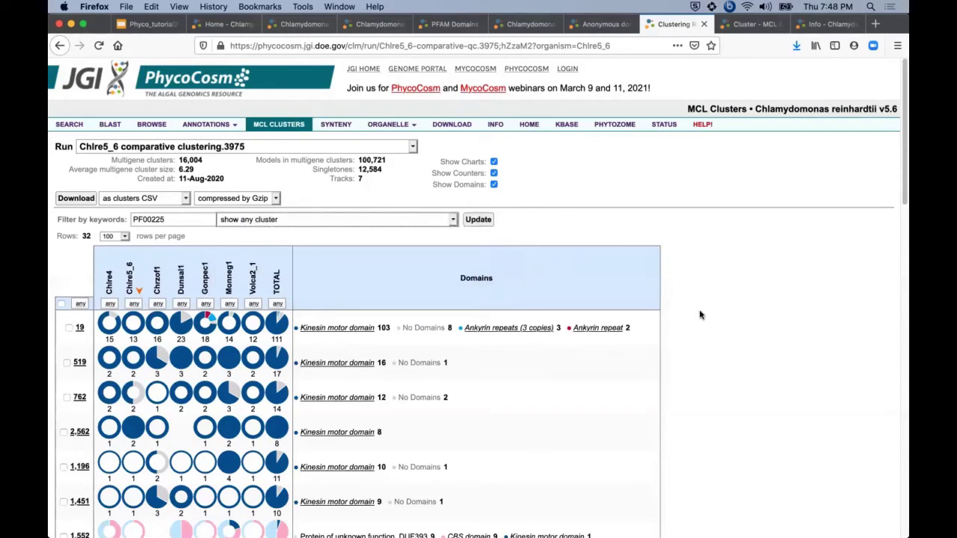
pyautogui.scroll(-1, 699, 314)
pyautogui.scroll(-5, 701, 314)
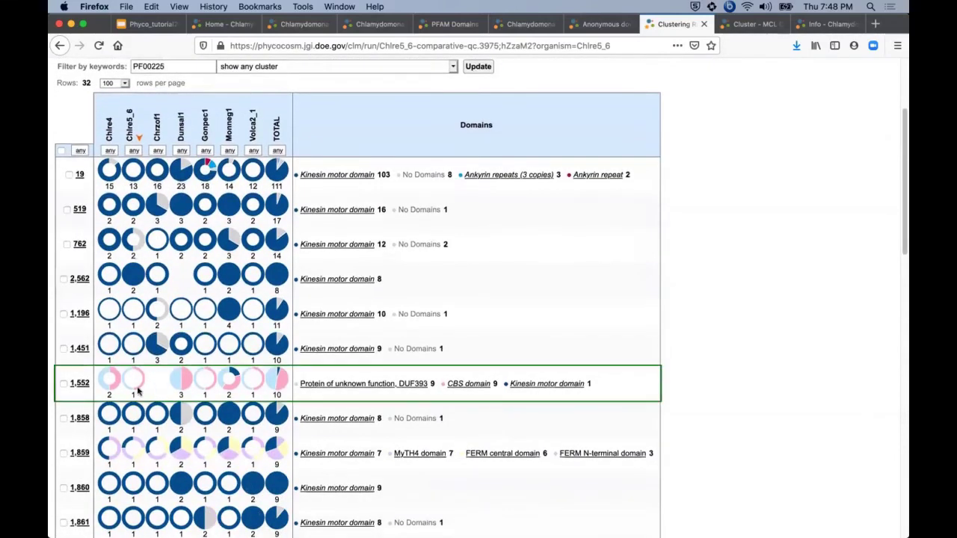
pyautogui.scroll(-1, 640, 401)
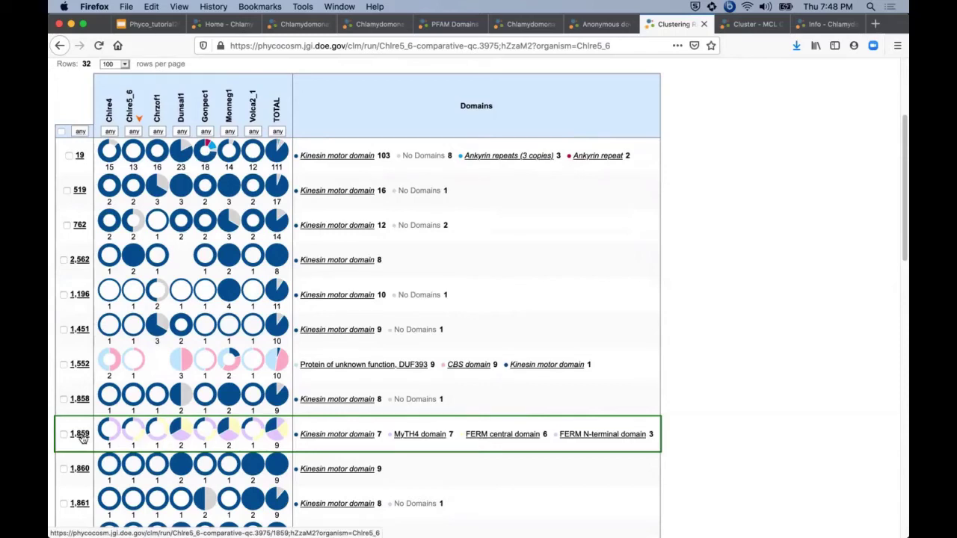
# Switch to the already open page of cluster 1859 and display synteny instead of gene models for its proteins.
pyautogui.click(754, 24)
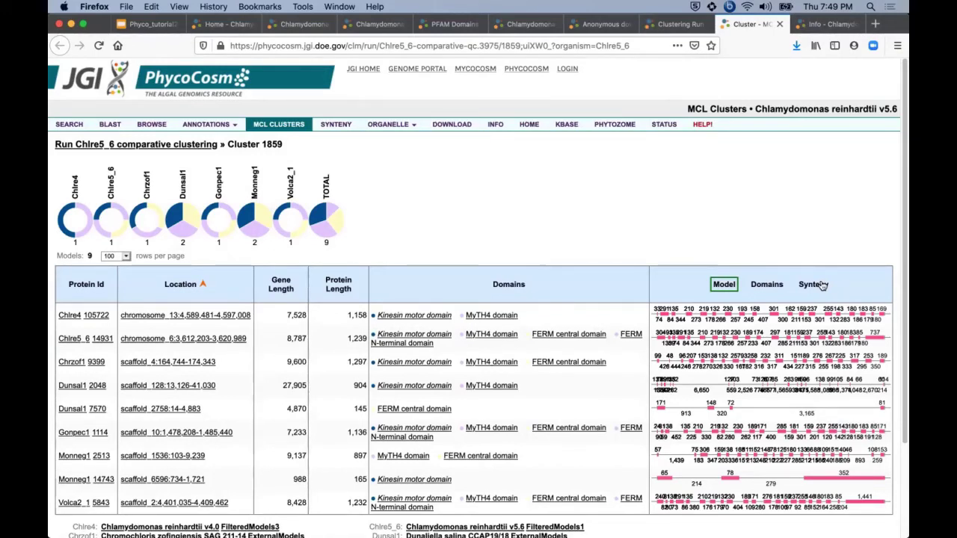
pyautogui.click(822, 286)
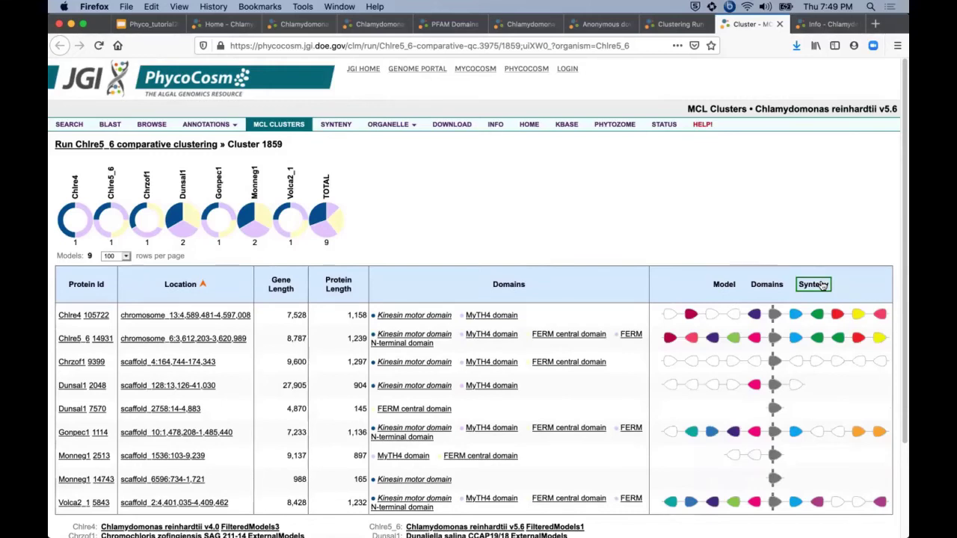
pyautogui.scroll(-1, 852, 260)
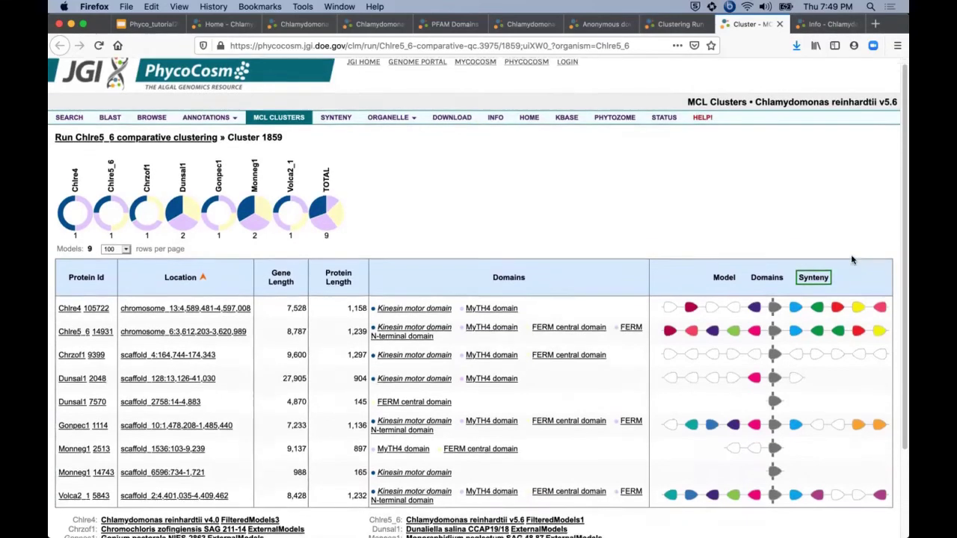
pyautogui.scroll(-2, 851, 259)
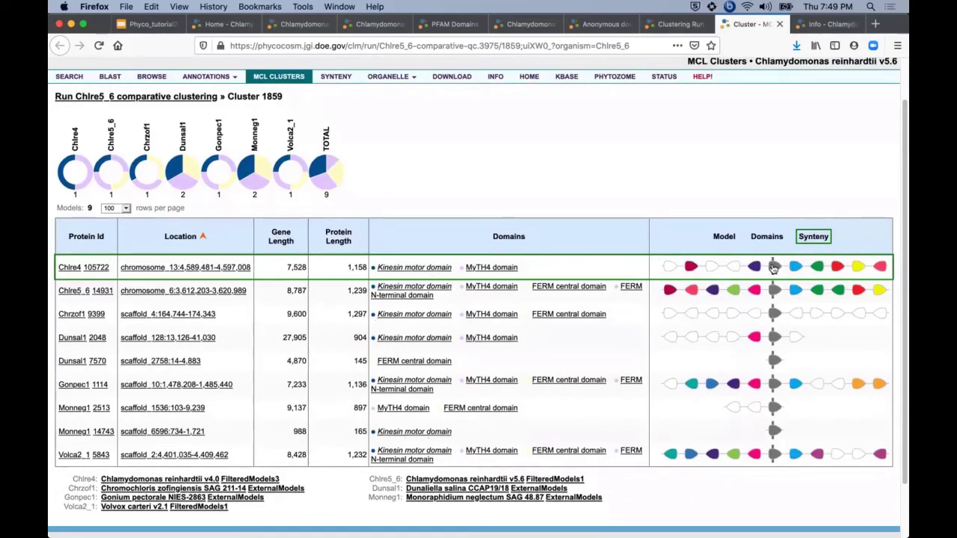
# Highlight the central gene and its blue neighbour in Chlre4, plus the adjacent pink gene in Chlre5_6, and close the gene details.
pyautogui.click(773, 269)
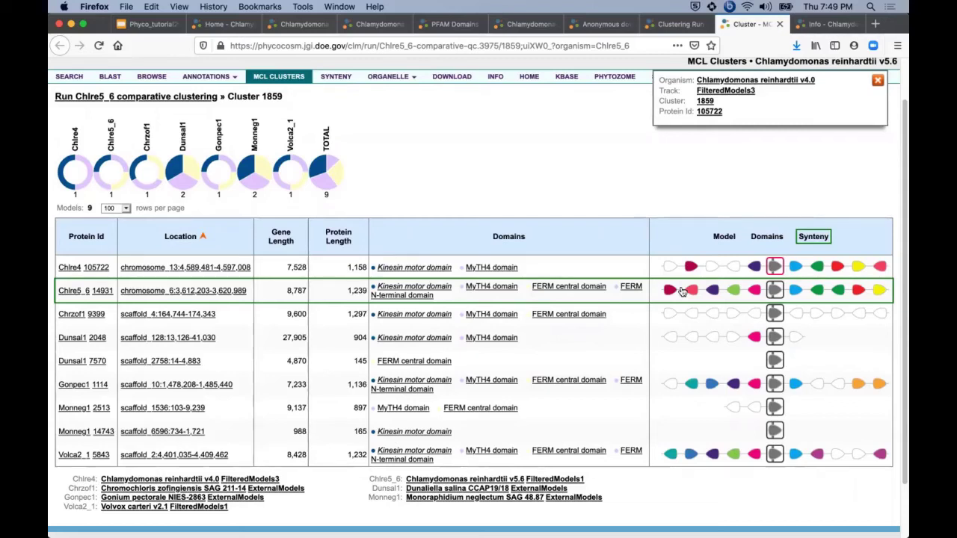
pyautogui.click(800, 267)
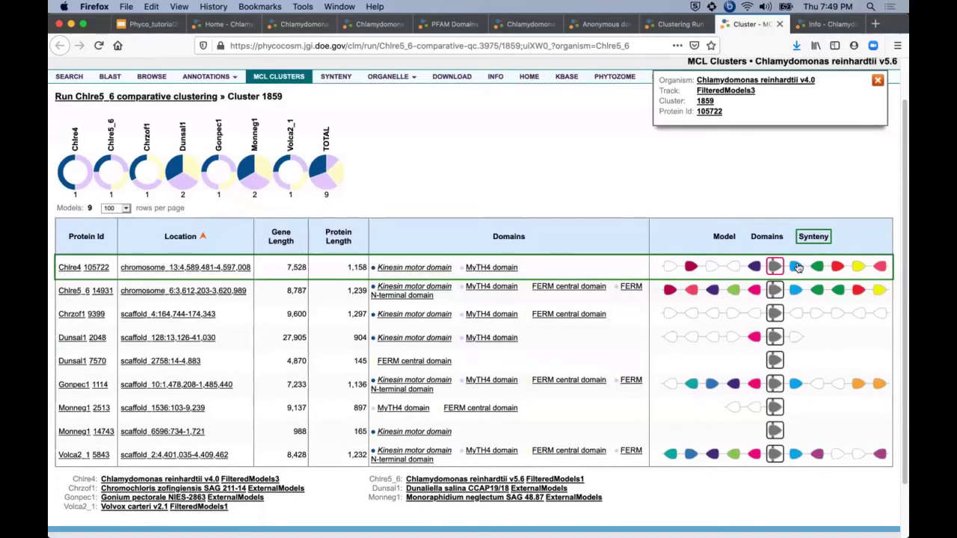
pyautogui.click(798, 268)
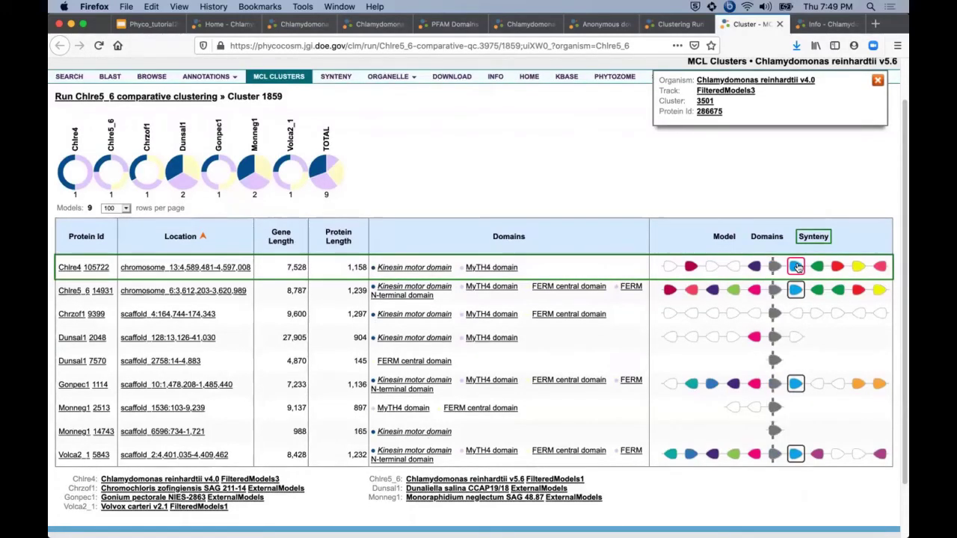
pyautogui.click(755, 291)
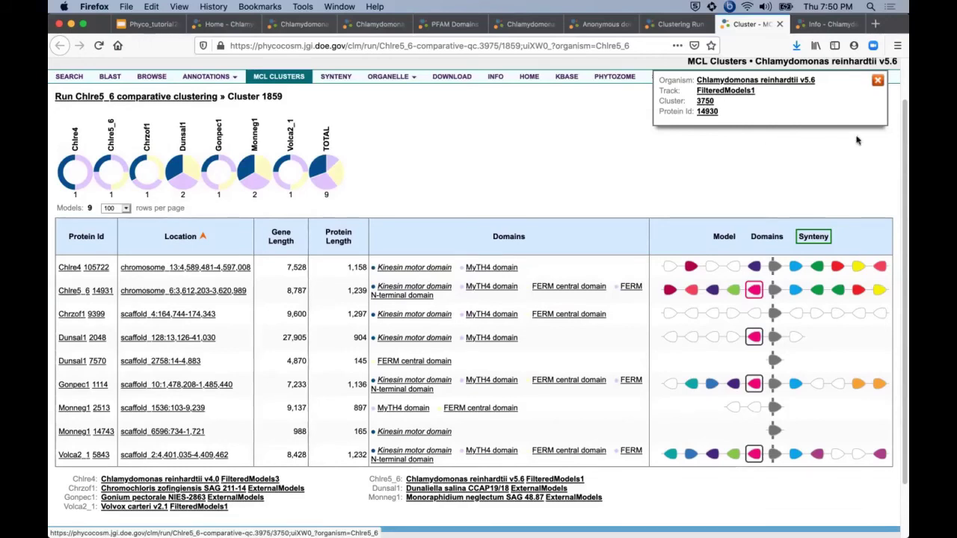
pyautogui.click(878, 80)
pyautogui.scroll(2, 834, 125)
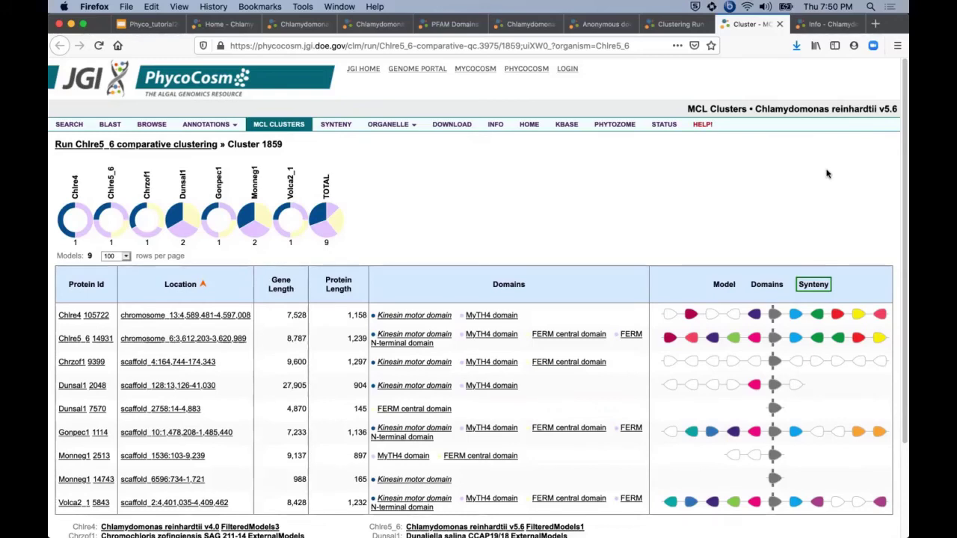
# Switch to the Chlamydomonas reinhardtii v5.6 Info page and review its assembly statistics, gene models, genome reference and links.
pyautogui.click(822, 26)
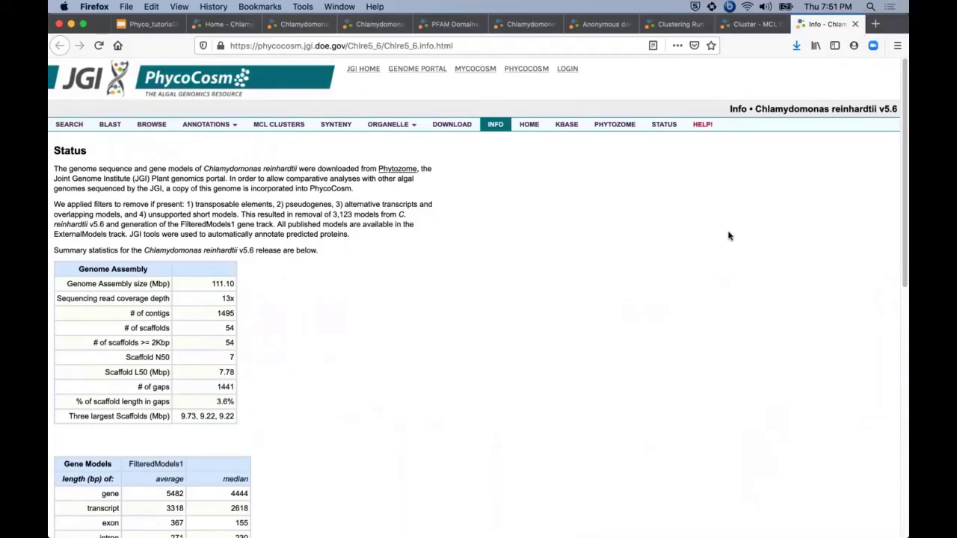
pyautogui.scroll(-10, 729, 236)
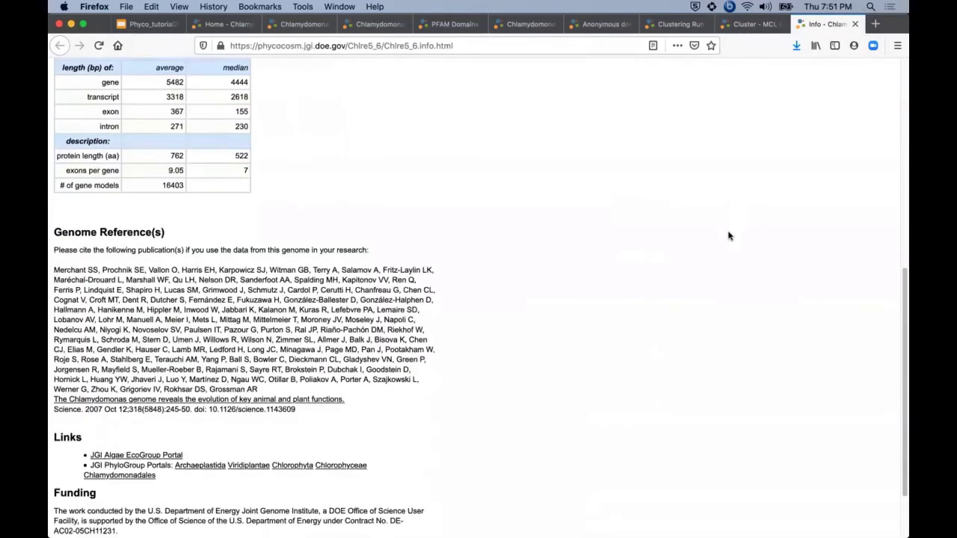
pyautogui.scroll(-2, 729, 236)
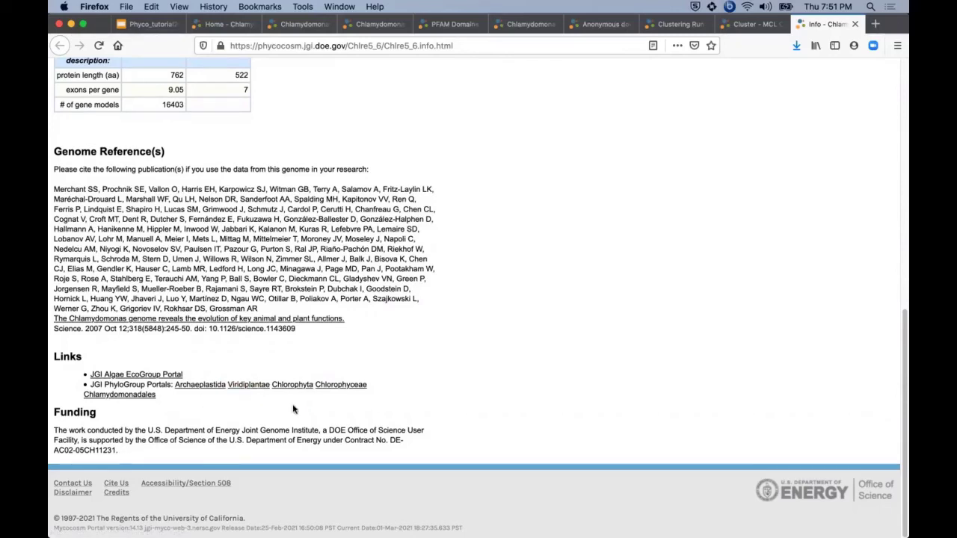
# Open the Chlamydomonadales PhyloGroup portal in a new tab and show the annotation categories available for the group.
pyautogui.rightClick(120, 401)
pyautogui.click(171, 450)
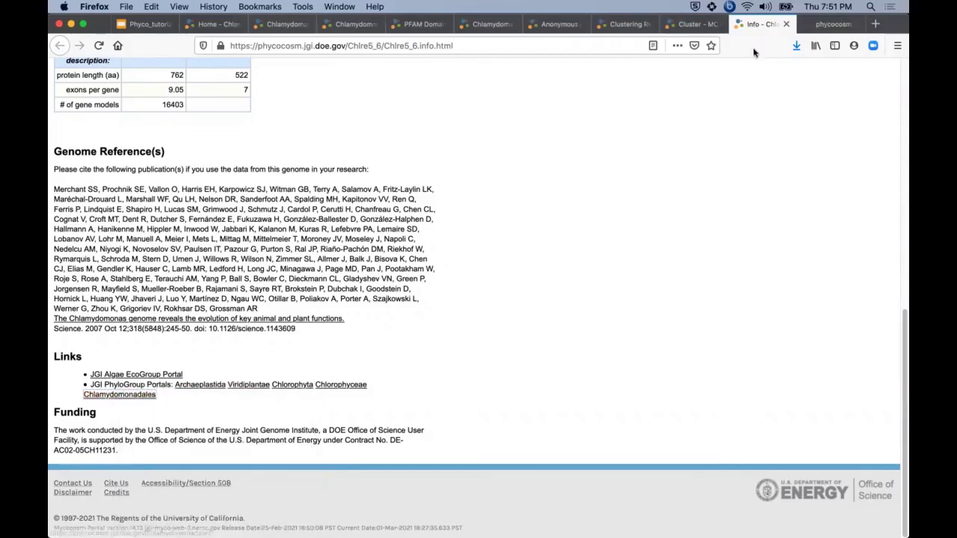
pyautogui.click(831, 24)
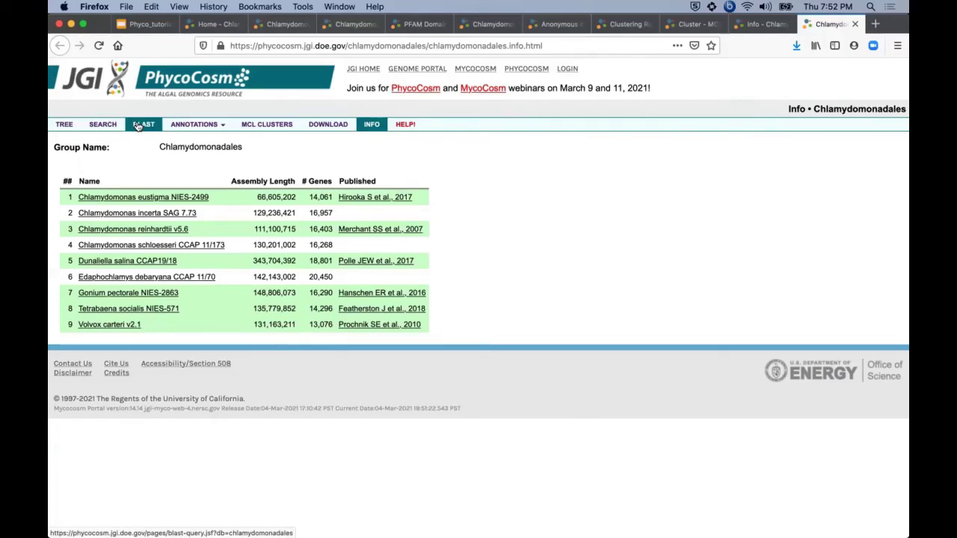
pyautogui.click(194, 125)
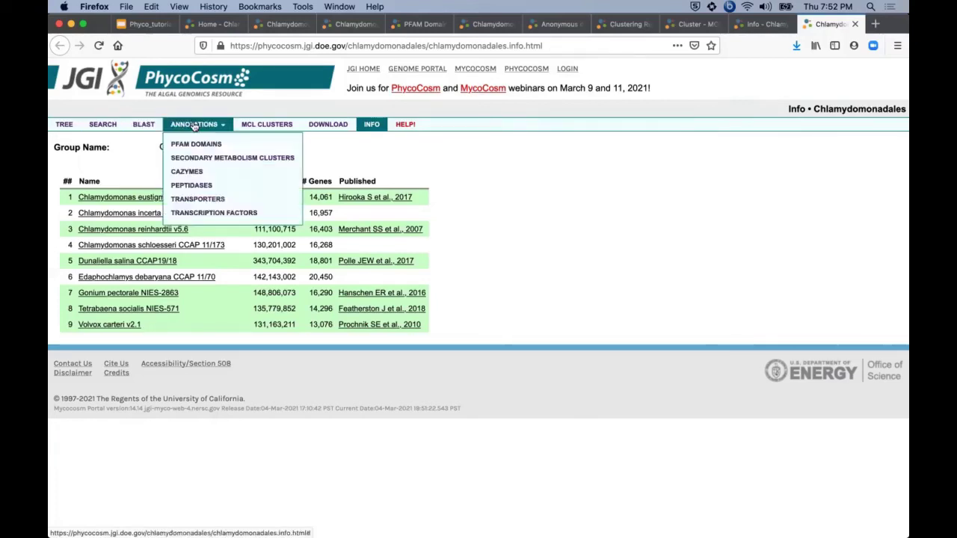